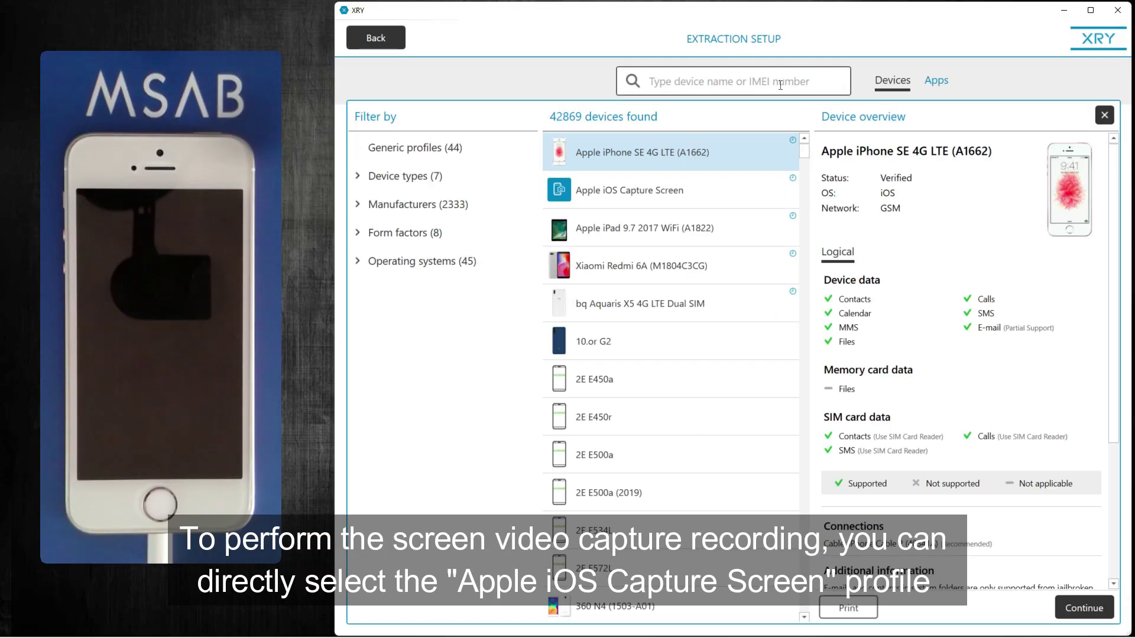
Choose the Apple iOS Capture Screen profile and the Capture screenshot action, then review the iPhone SE pre-scanned data
{"action": "left_click", "coordinate": [721, 190]}
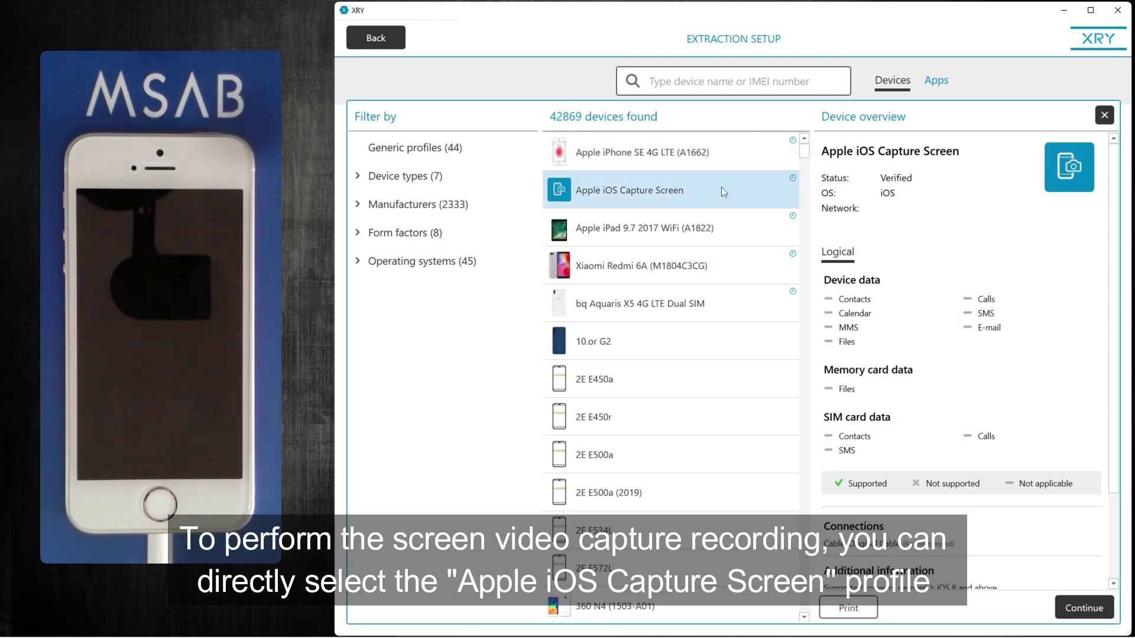
{"action": "left_click", "coordinate": [1091, 612]}
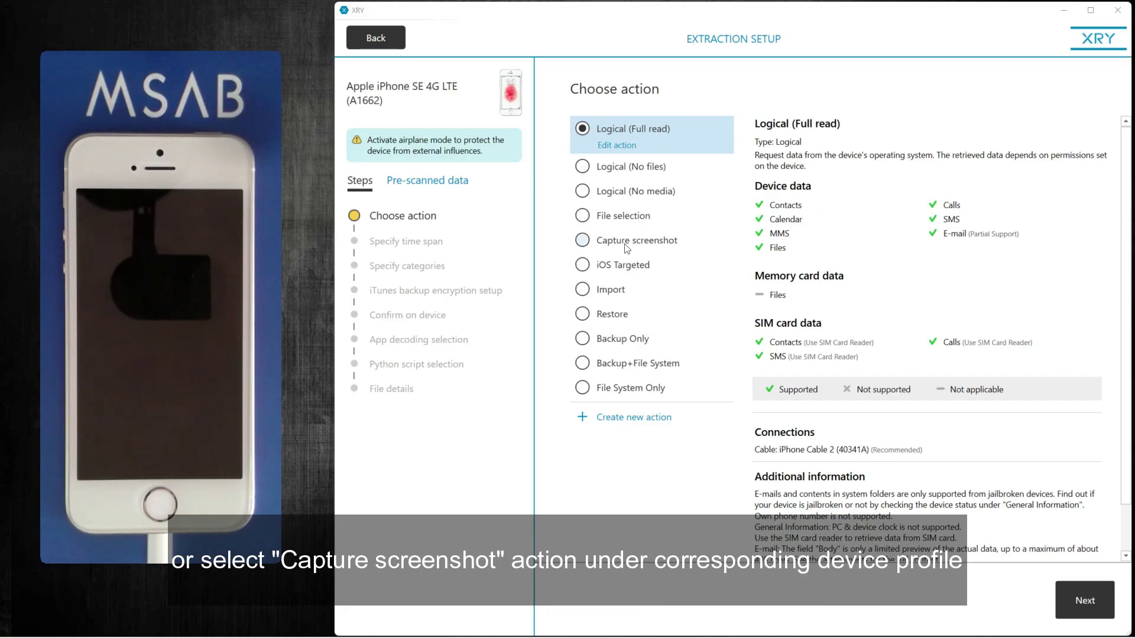
{"action": "left_click", "coordinate": [626, 241]}
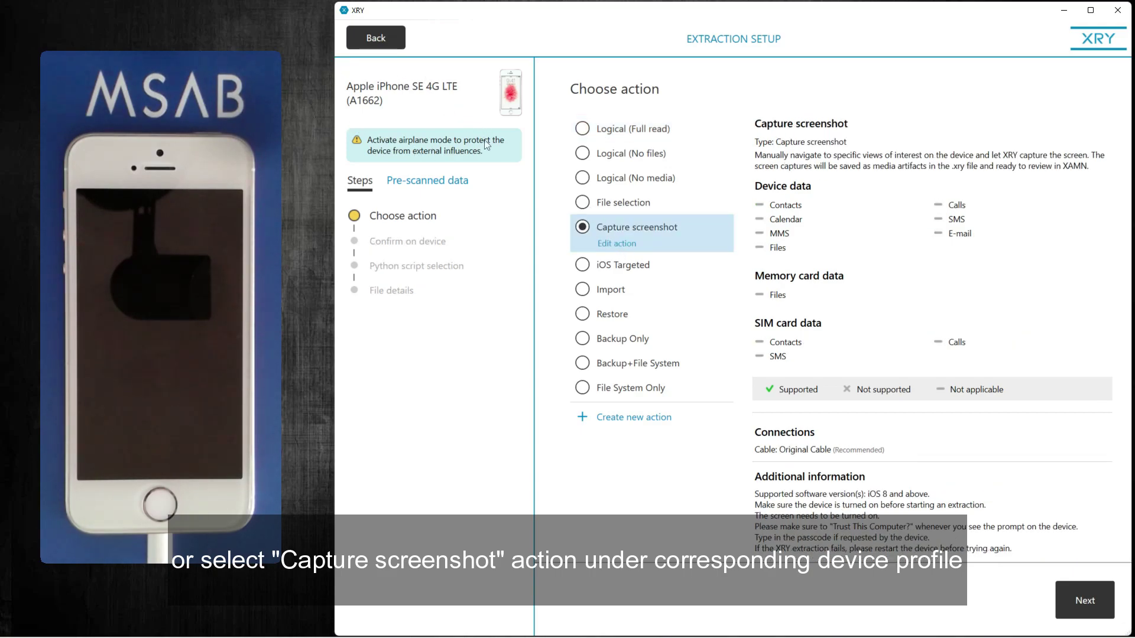
{"action": "left_click", "coordinate": [432, 187]}
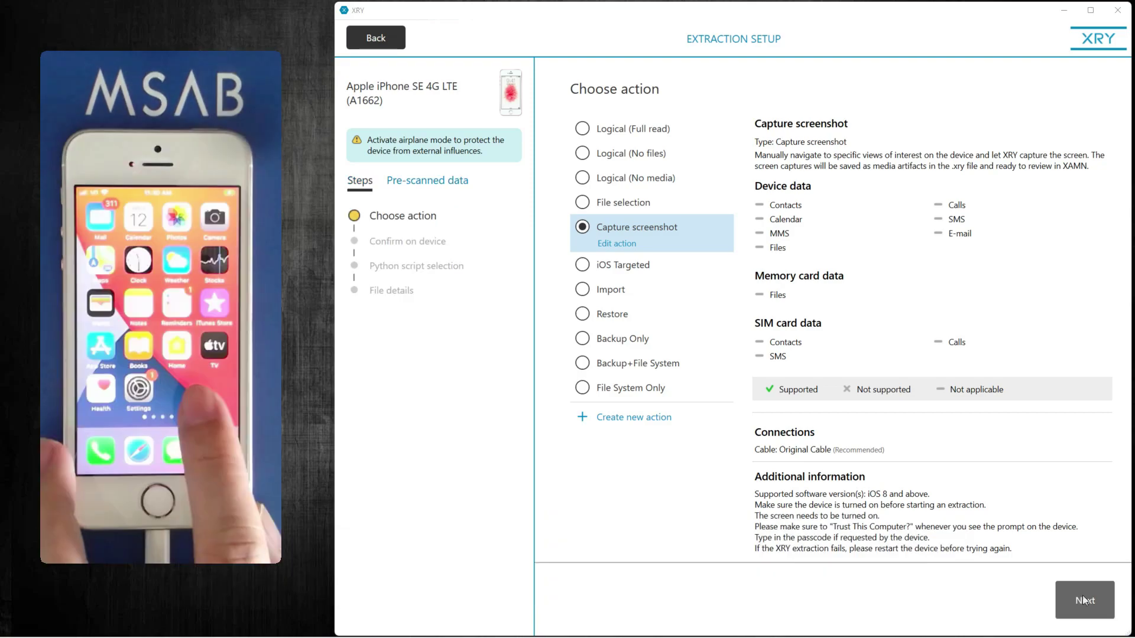
Advance past the device trust confirmation to start the screen-capture extraction
{"action": "left_click", "coordinate": [1083, 595]}
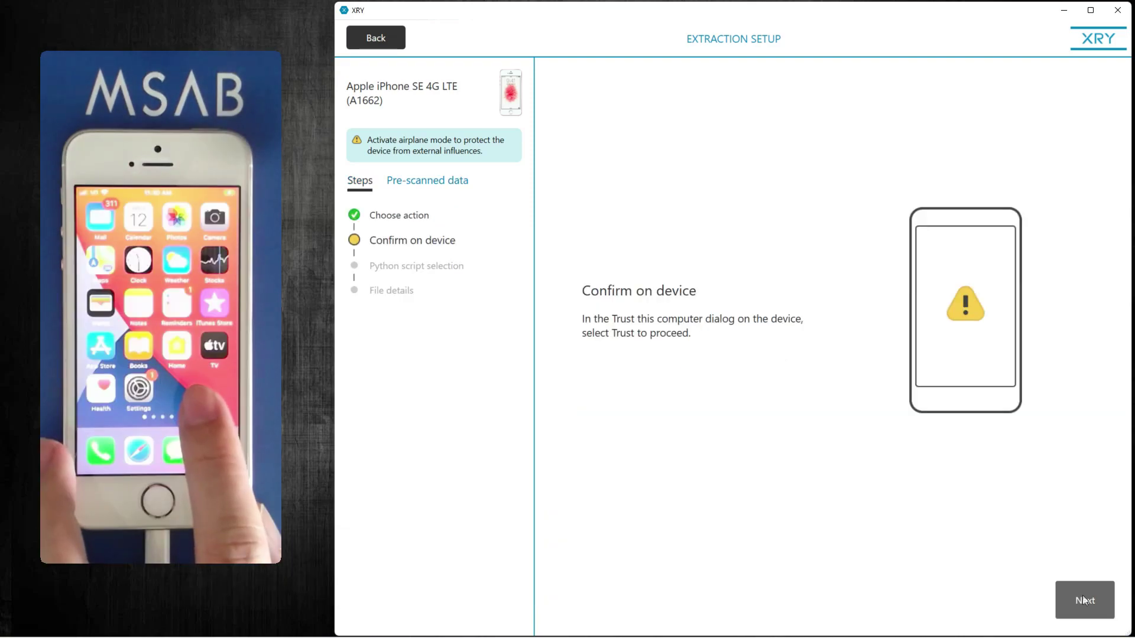
{"action": "left_click", "coordinate": [1083, 595]}
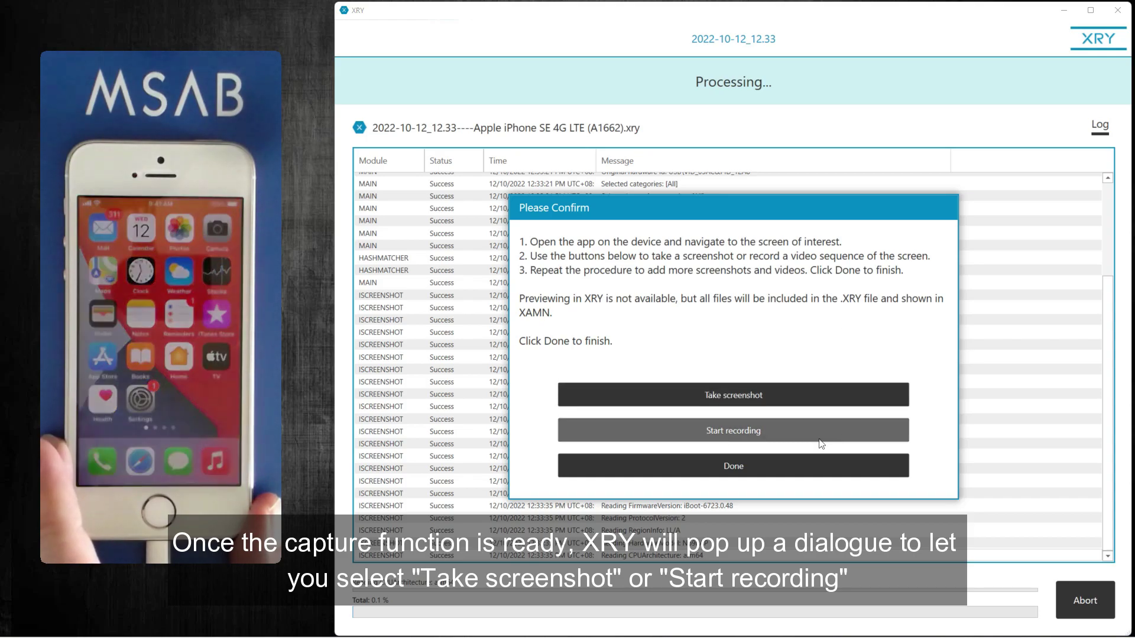
Start recording the iPhone SE screen from the Please Confirm dialog
{"action": "left_click", "coordinate": [788, 431]}
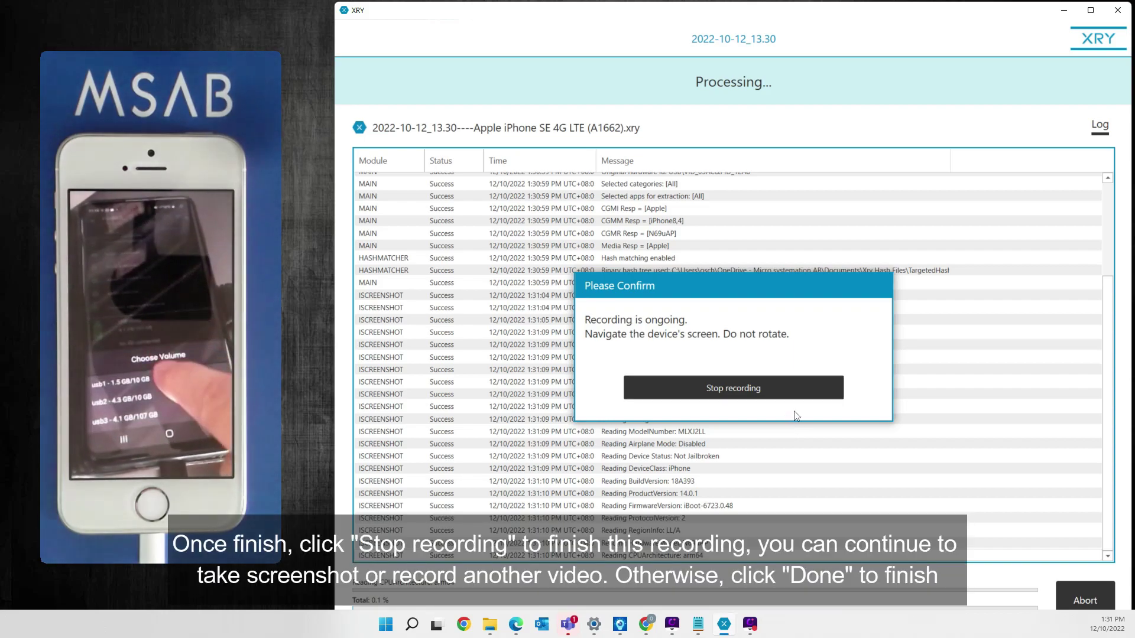
Stop the screen recording and finish the extraction, reaching the Case Overview with the completed .xry file
{"action": "left_click", "coordinate": [801, 381]}
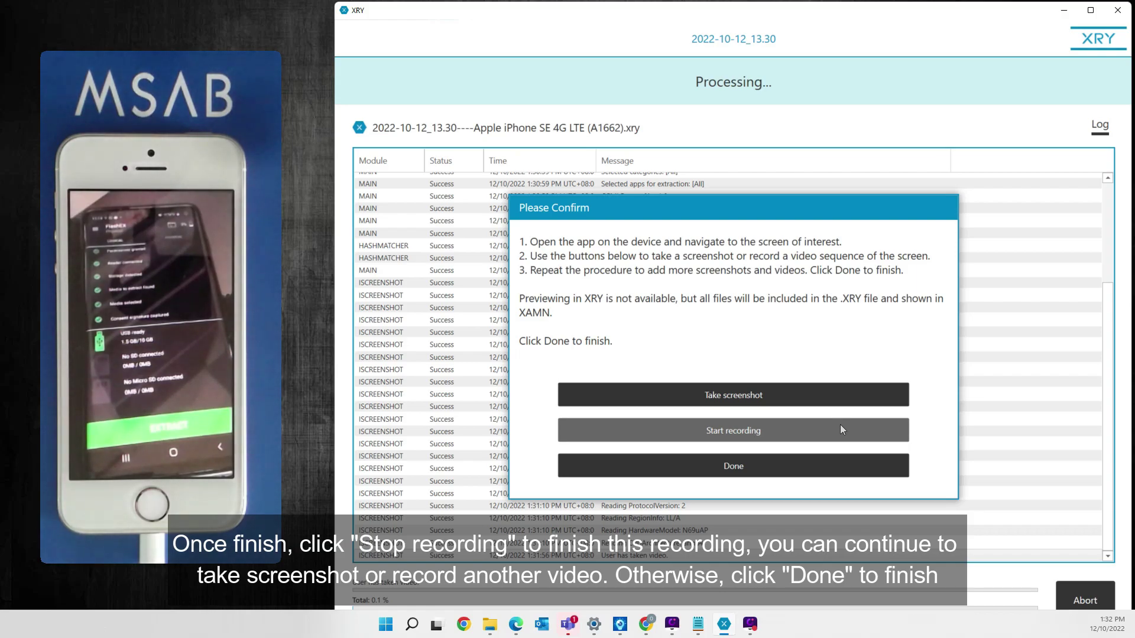
{"action": "left_click", "coordinate": [856, 466]}
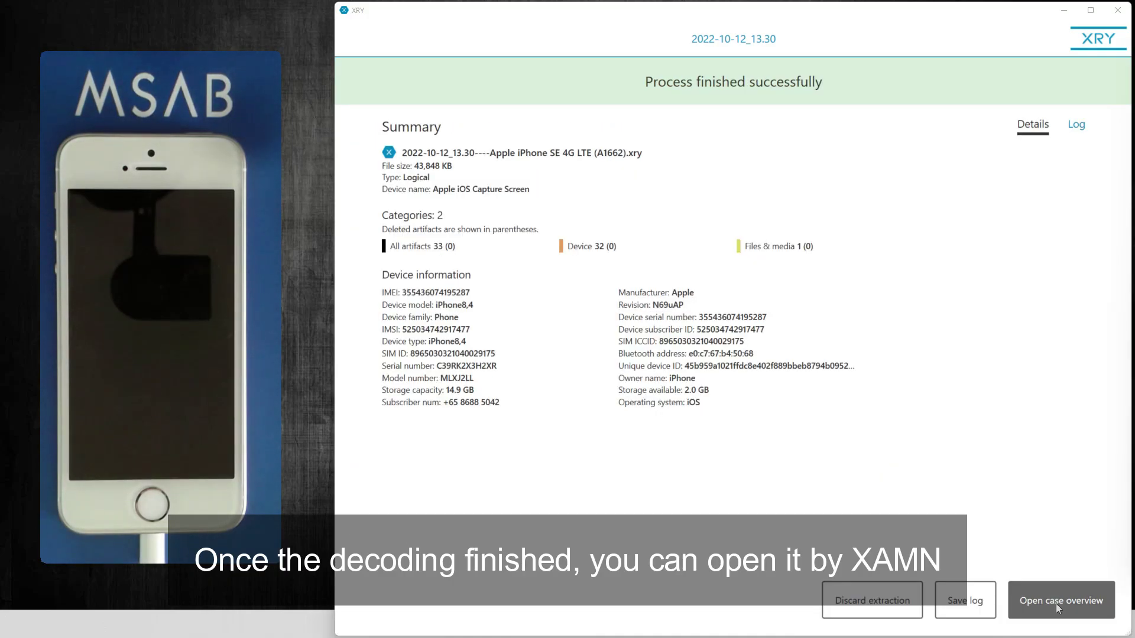
{"action": "left_click", "coordinate": [1057, 604]}
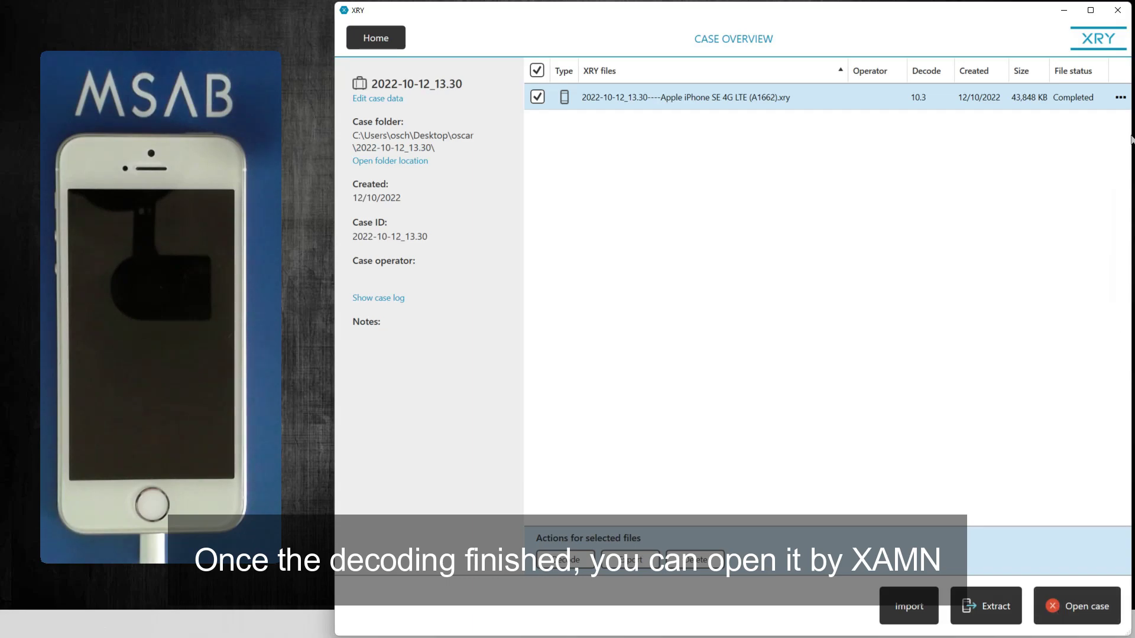
Open the case in XAMN and filter all artifacts to Files & media
{"action": "left_click", "coordinate": [1079, 605]}
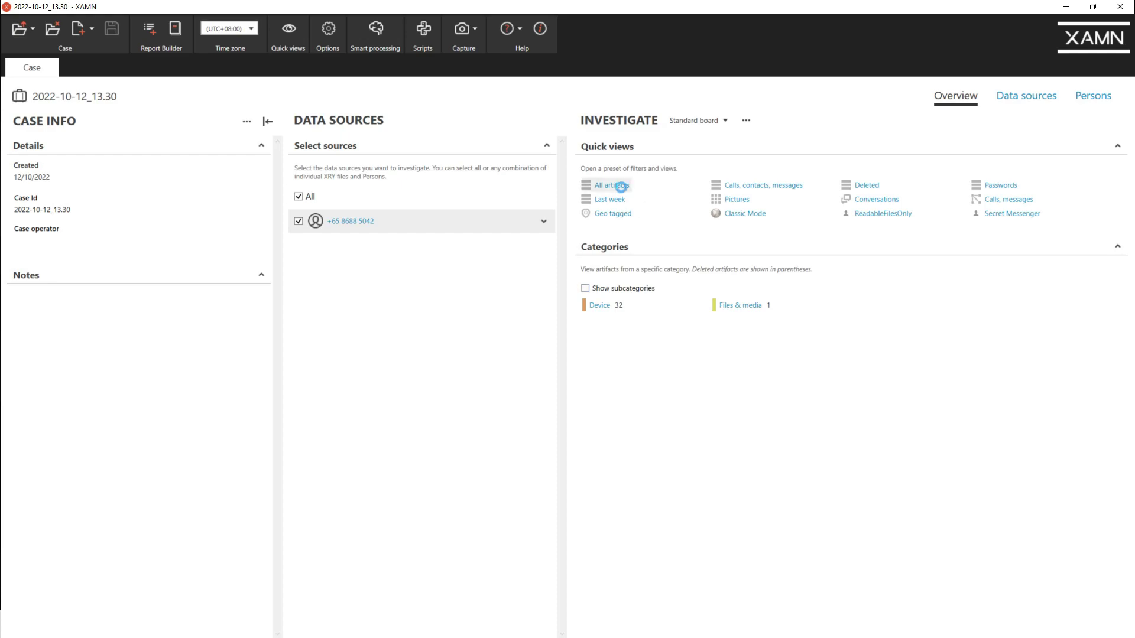
{"action": "left_click", "coordinate": [622, 186]}
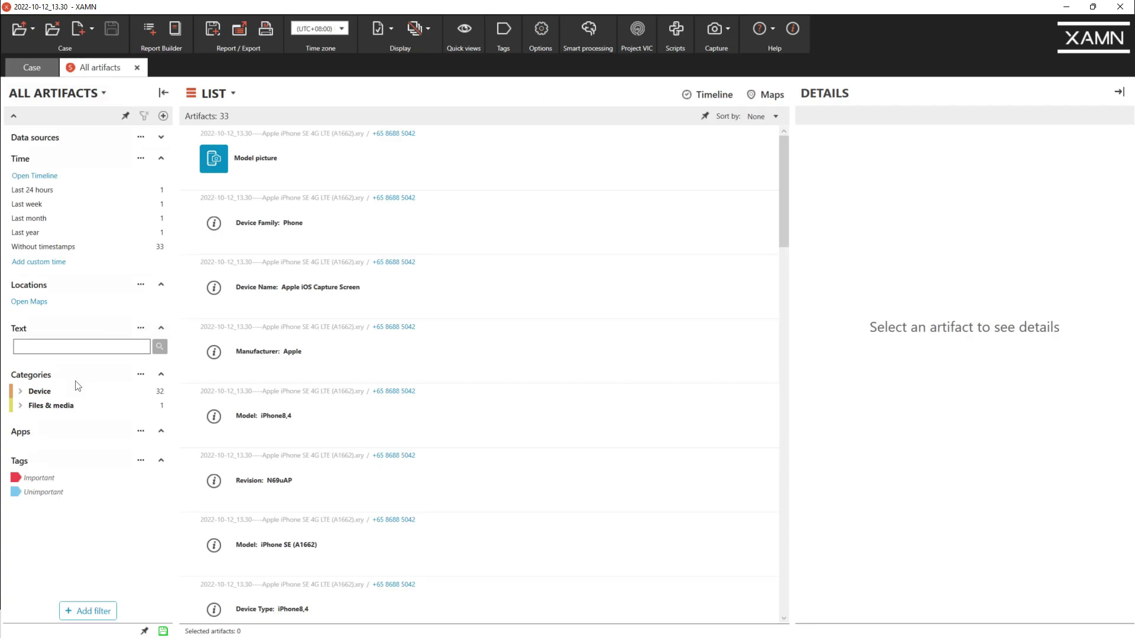
{"action": "left_click", "coordinate": [68, 406]}
Play the video-0 recording in the Video player, shown in a new tab
{"action": "left_click", "coordinate": [373, 187]}
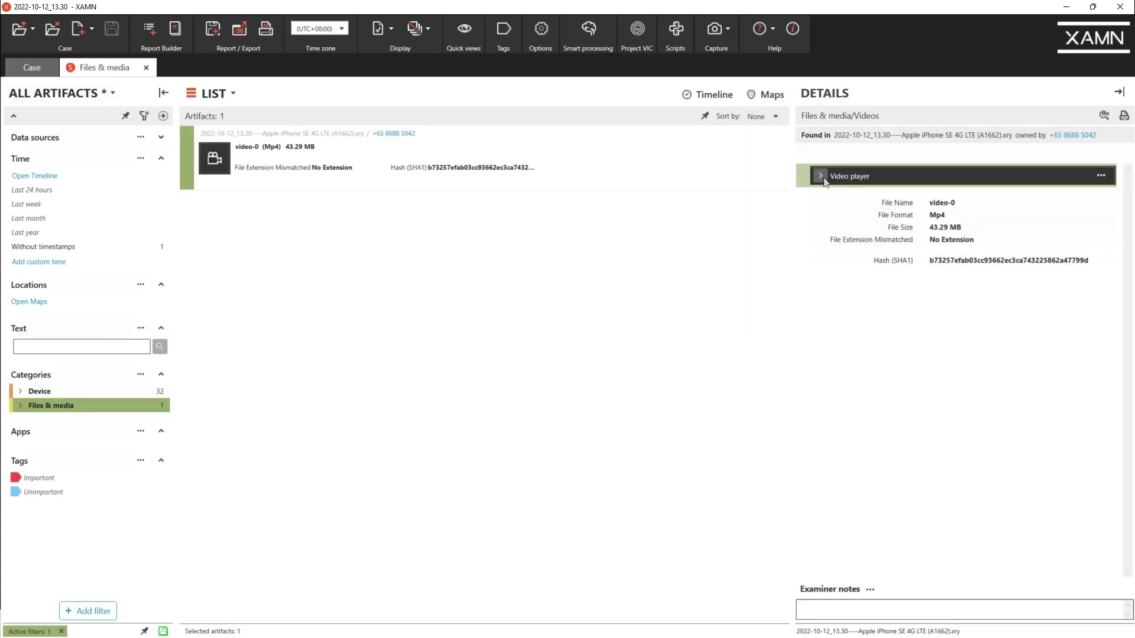
{"action": "left_click", "coordinate": [922, 176]}
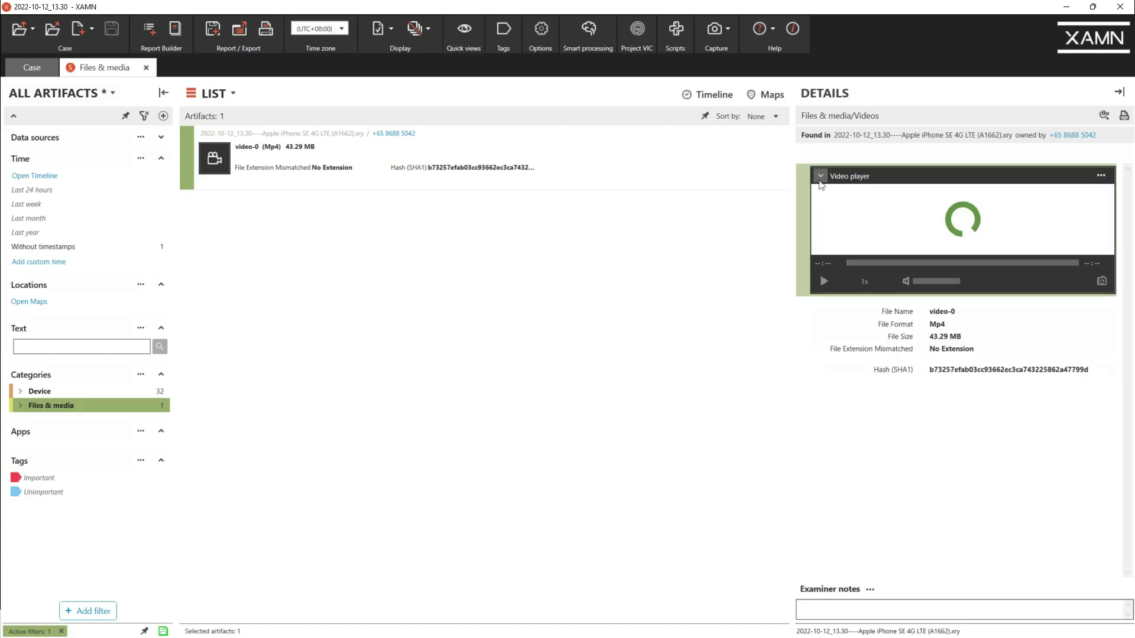
{"action": "left_click", "coordinate": [1100, 176]}
{"action": "left_click", "coordinate": [1057, 271]}
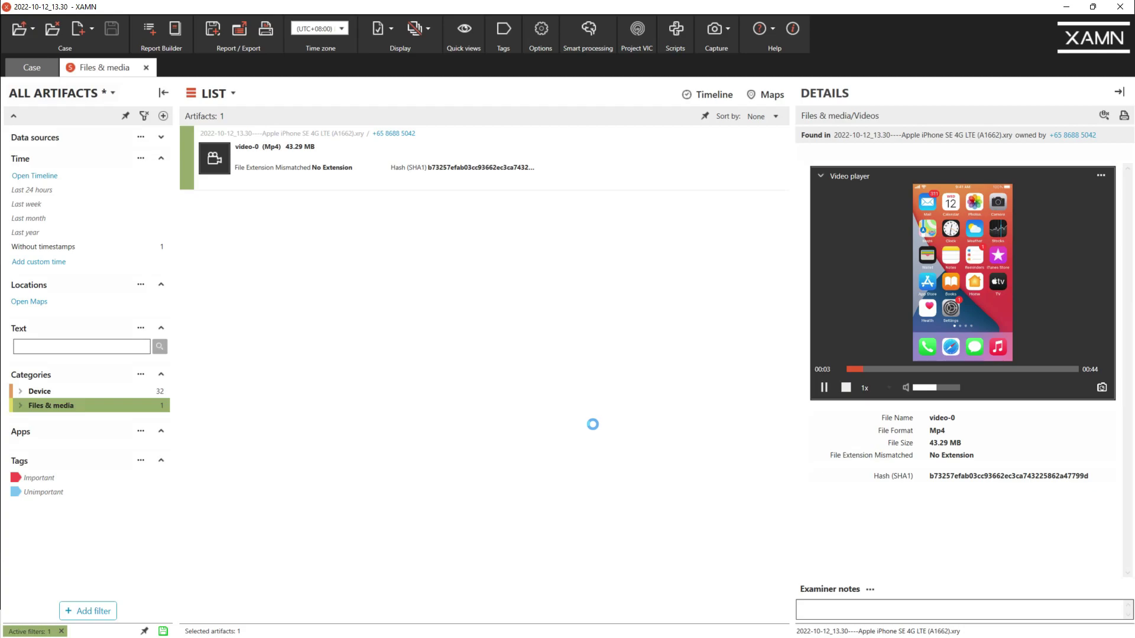